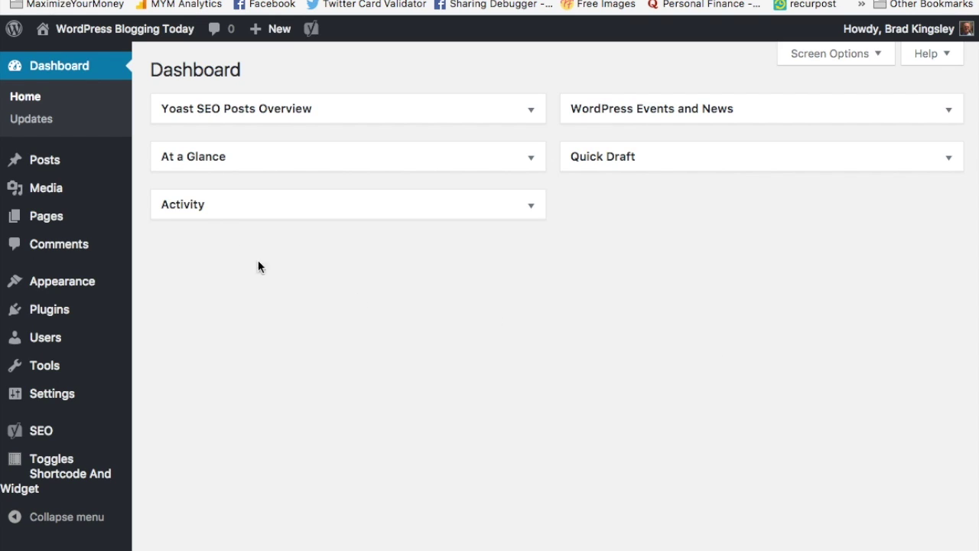
Search the available WordPress plugins for "amp".
{"action": "mouse_move", "coordinate": [54, 314]}
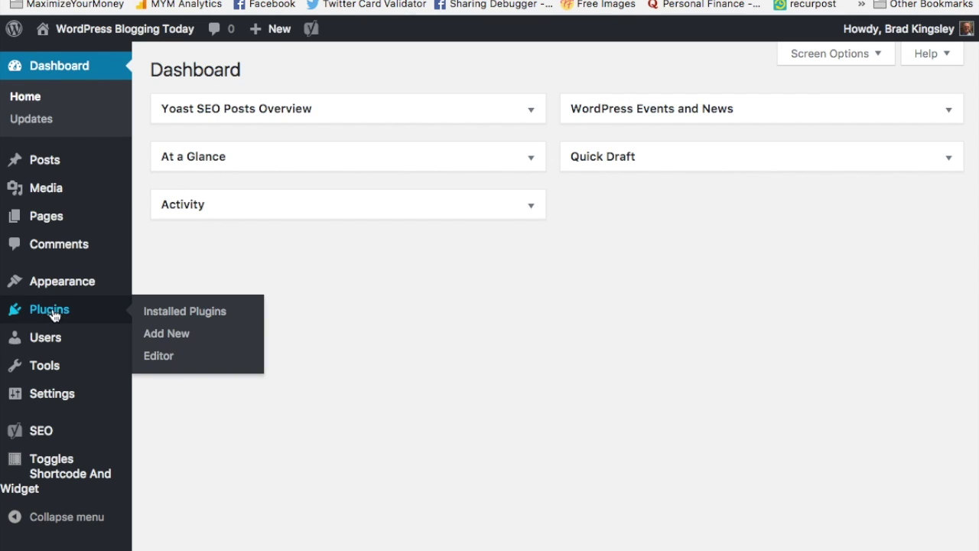
{"action": "left_click", "coordinate": [90, 316]}
{"action": "left_click", "coordinate": [252, 74]}
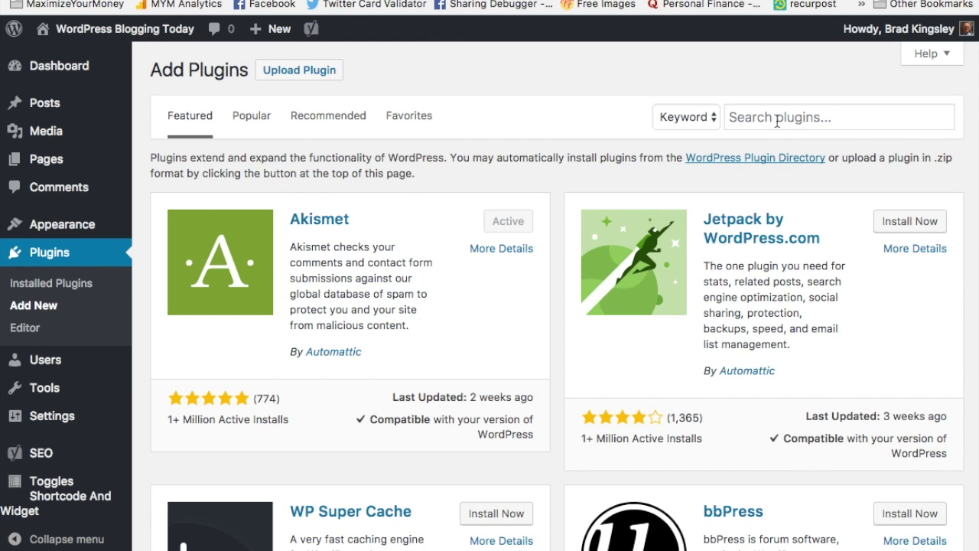
{"action": "left_click", "coordinate": [807, 116]}
{"action": "type", "text": "amp"}
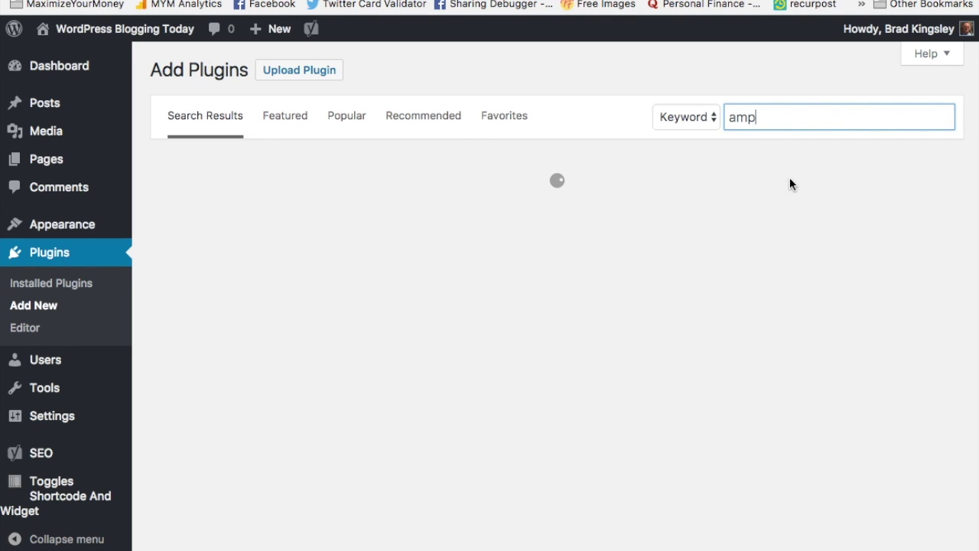
Install and activate the AMP for WP – Accelerated Mobile Pages plugin and decline its newsletter subscription offer.
{"action": "scroll", "coordinate": [564, 413], "scroll_direction": "down", "scroll_amount": 5}
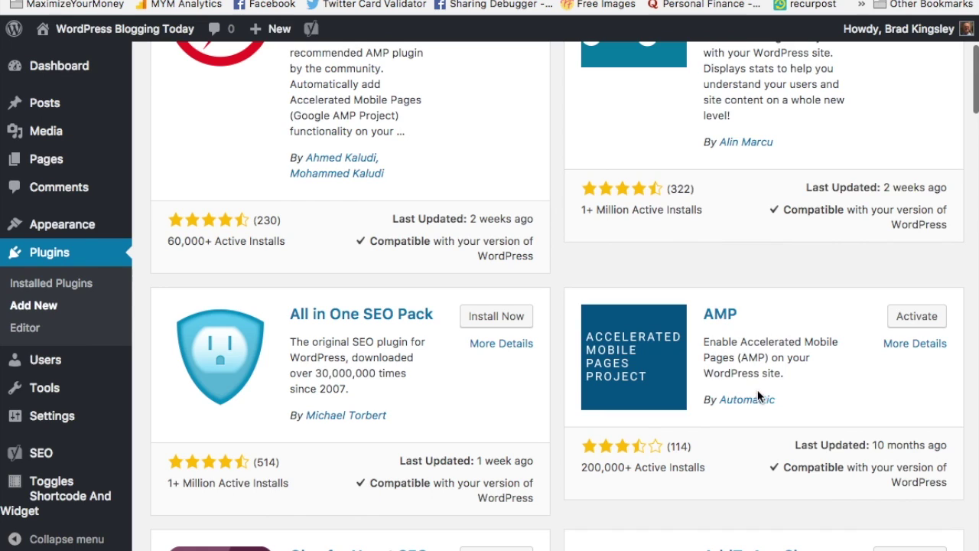
{"action": "scroll", "coordinate": [757, 391], "scroll_direction": "up", "scroll_amount": 5}
{"action": "scroll", "coordinate": [444, 369], "scroll_direction": "up", "scroll_amount": 1}
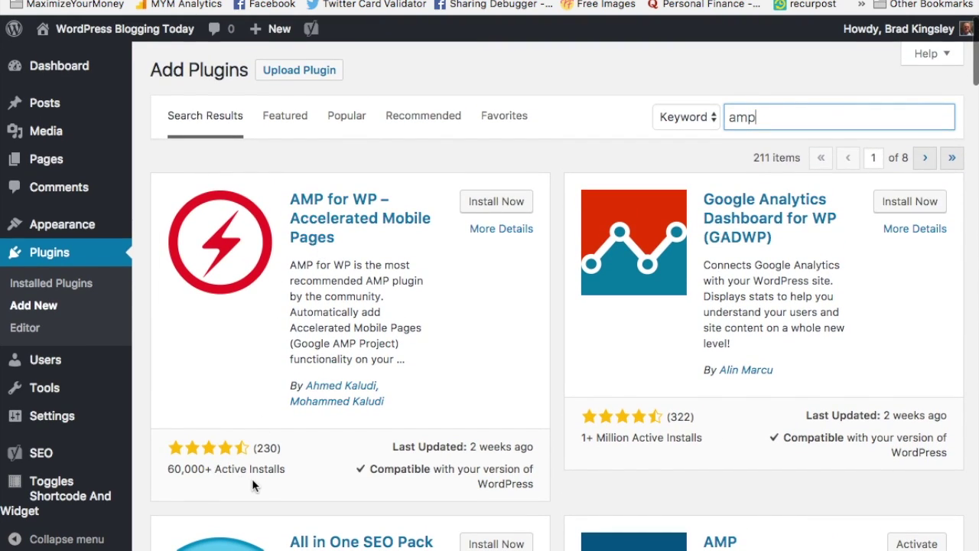
{"action": "left_click", "coordinate": [485, 201]}
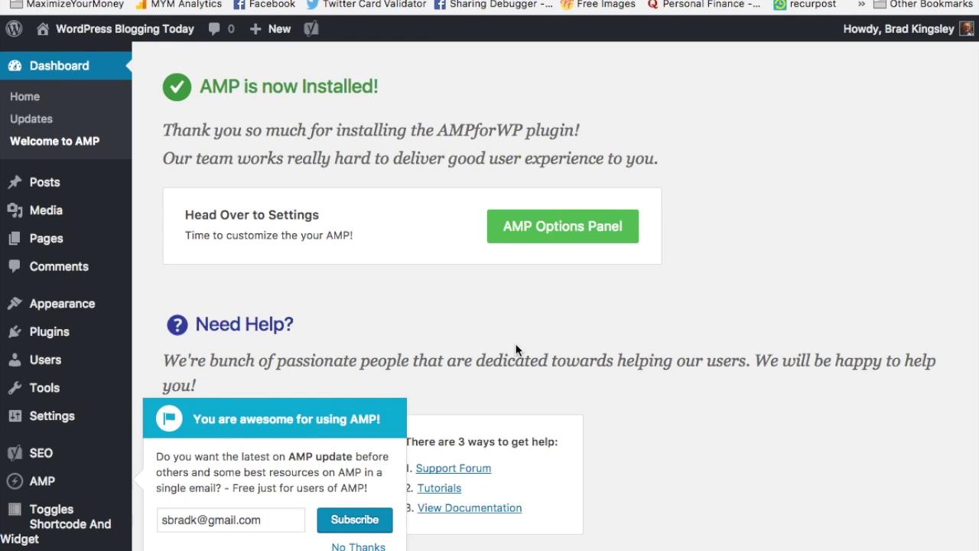
{"action": "left_click", "coordinate": [358, 546]}
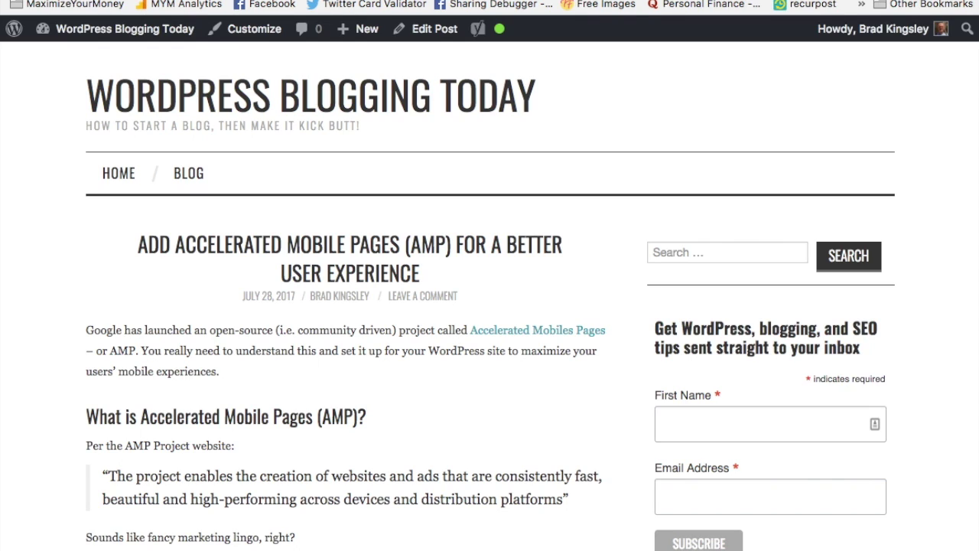
View the AMP version of the Accelerated Mobile Pages post by adding "amp" to its address, and return to the WordPress admin.
{"action": "type", "text": "amp"}
{"action": "key", "text": "Return"}
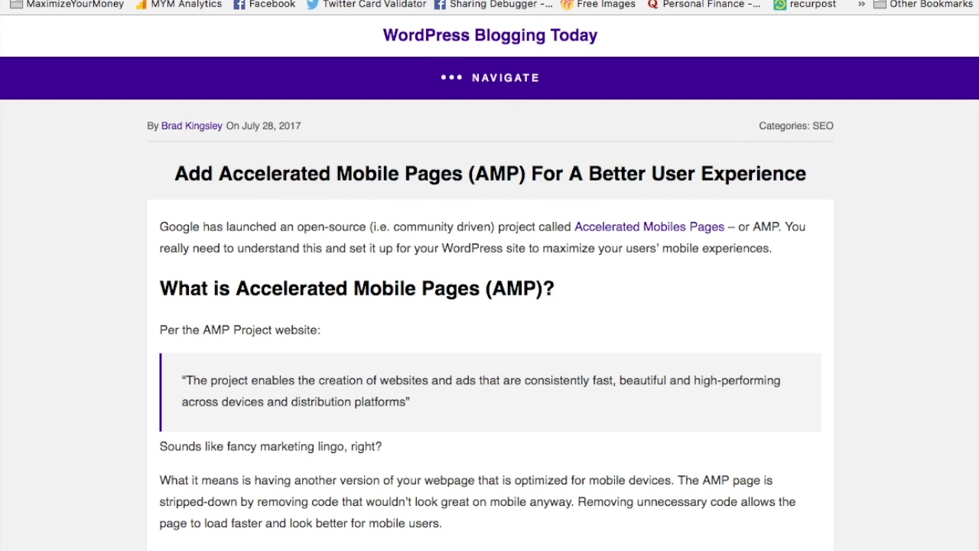
{"action": "left_click", "coordinate": [183, 1]}
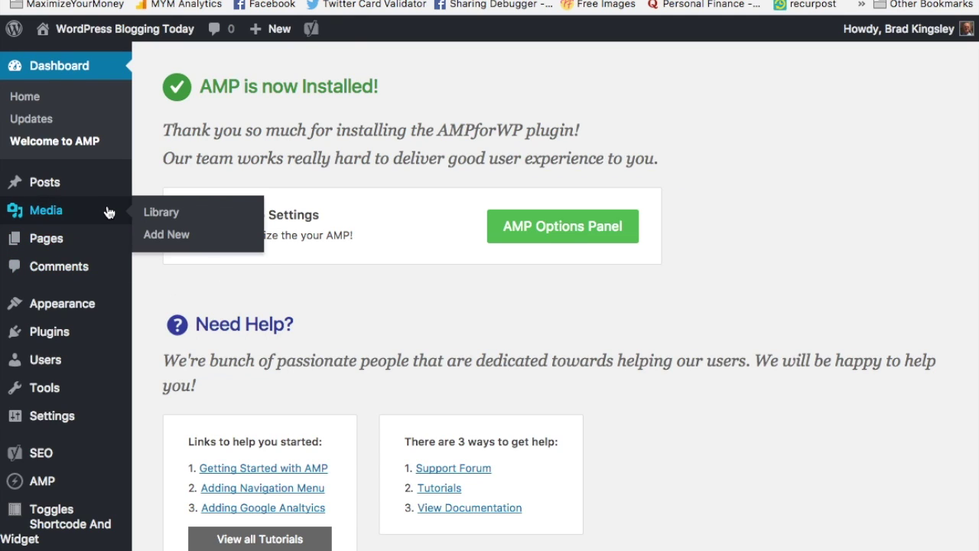
Open the AMP plugin's options and review the Homepage, Page Builder, Design, Social and SEO settings.
{"action": "mouse_move", "coordinate": [88, 312]}
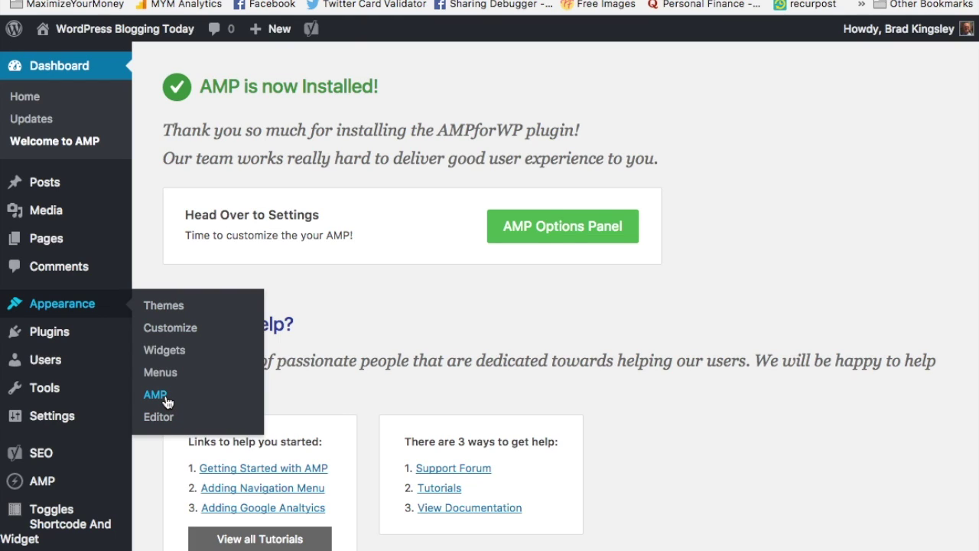
{"action": "mouse_move", "coordinate": [50, 480]}
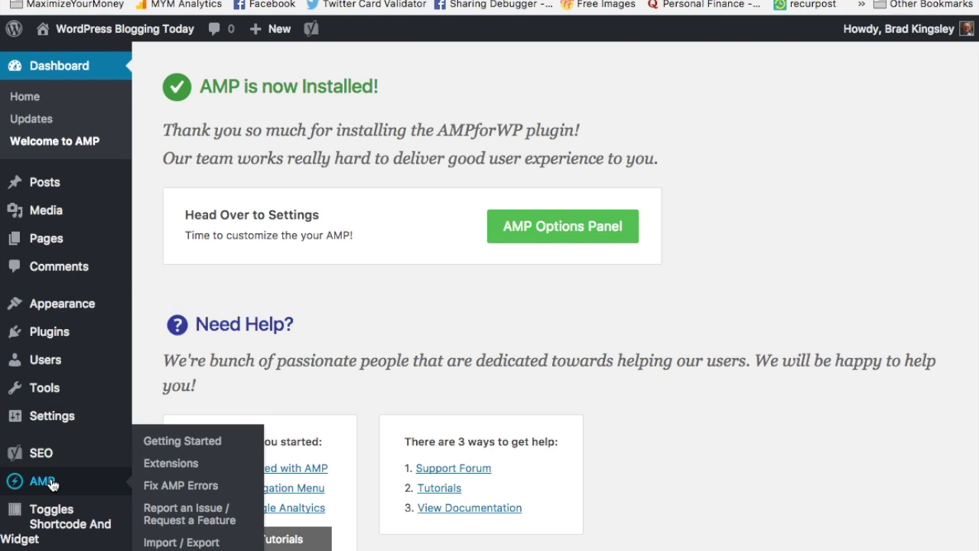
{"action": "left_click", "coordinate": [50, 481]}
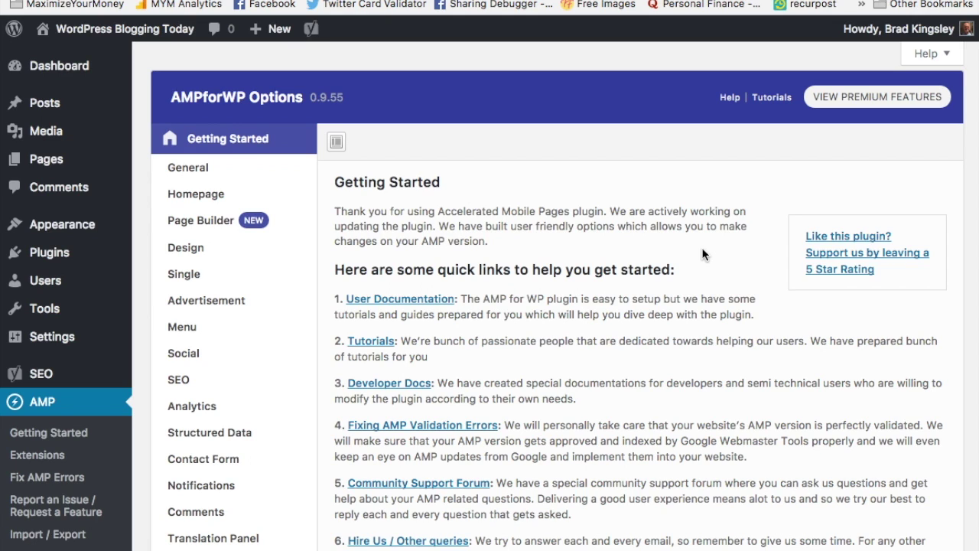
{"action": "scroll", "coordinate": [701, 247], "scroll_direction": "down", "scroll_amount": 1}
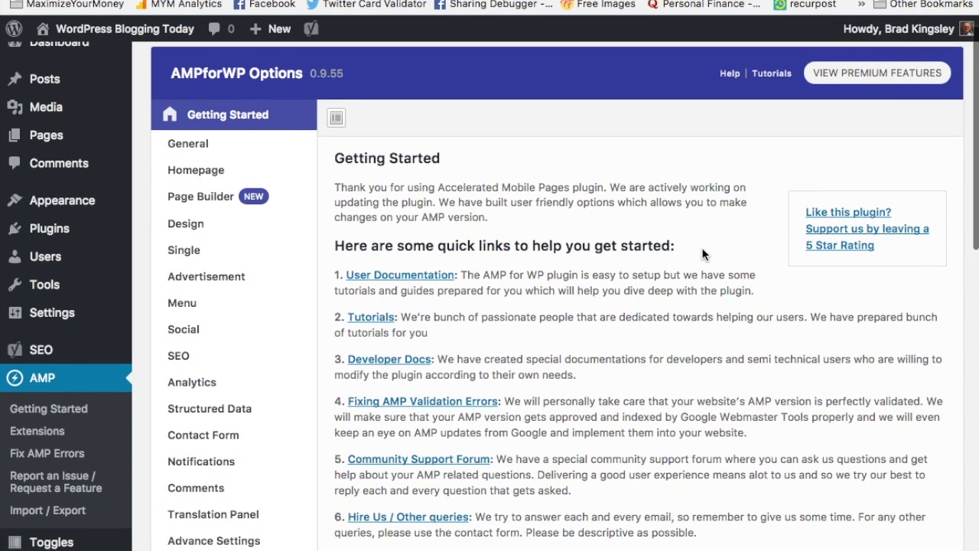
{"action": "left_click", "coordinate": [213, 181]}
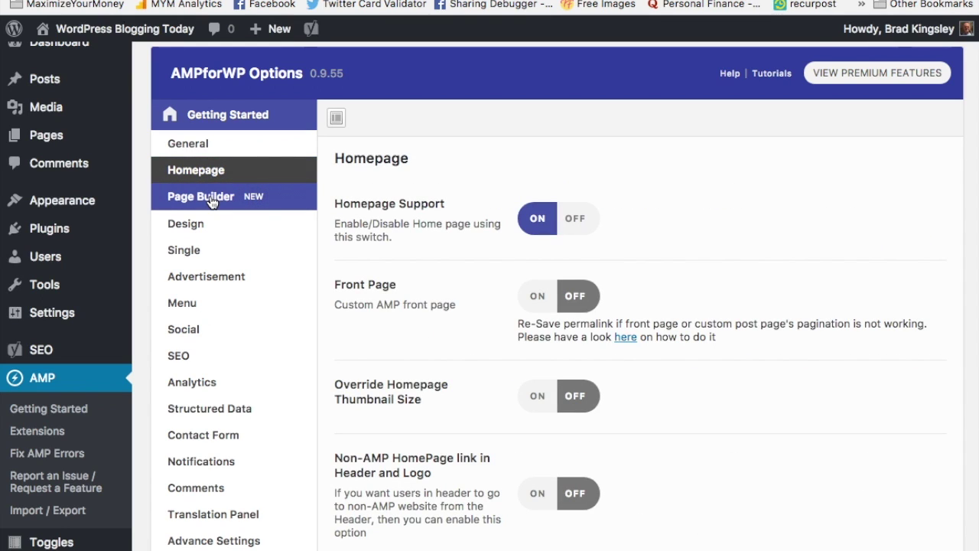
{"action": "left_click", "coordinate": [211, 199]}
{"action": "left_click", "coordinate": [191, 224]}
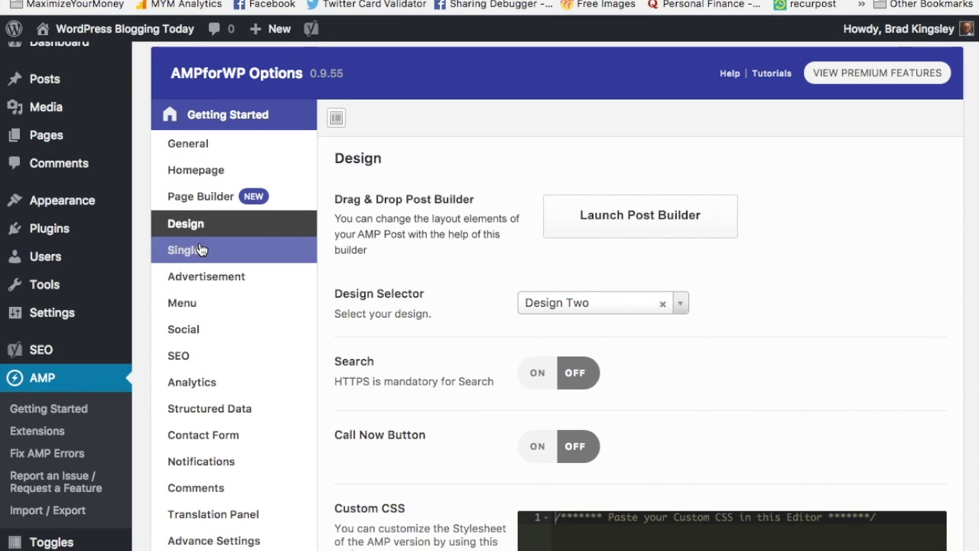
{"action": "left_click", "coordinate": [189, 330]}
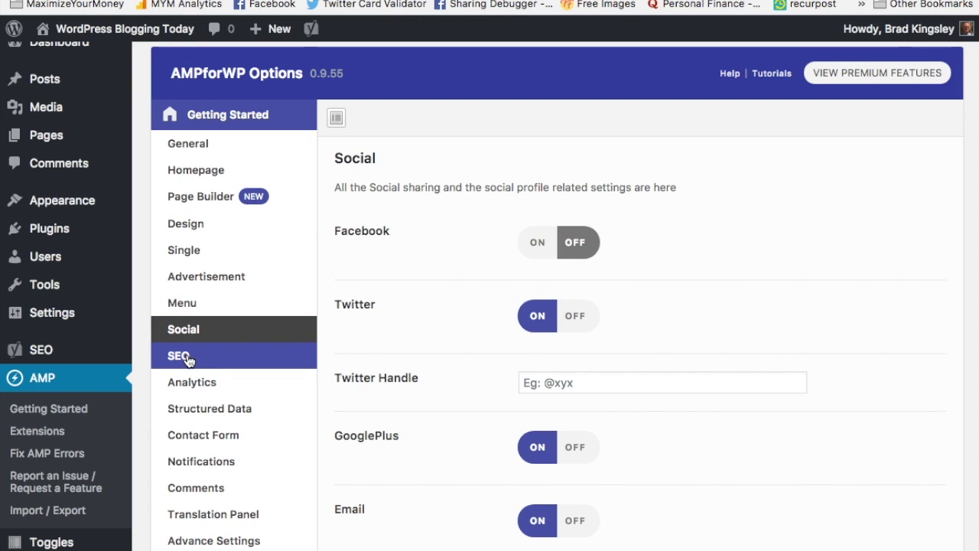
{"action": "left_click", "coordinate": [189, 361]}
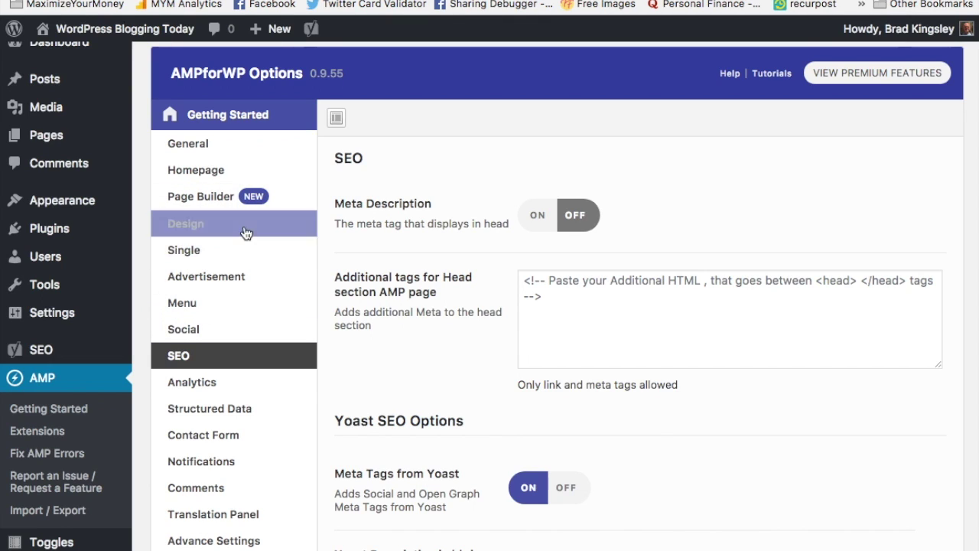
Open the post "Add Accelerated Mobile Pages (AMP) For A Better User Experience" for editing and compare its Custom AMP Editor with the live AMP page.
{"action": "mouse_move", "coordinate": [61, 86]}
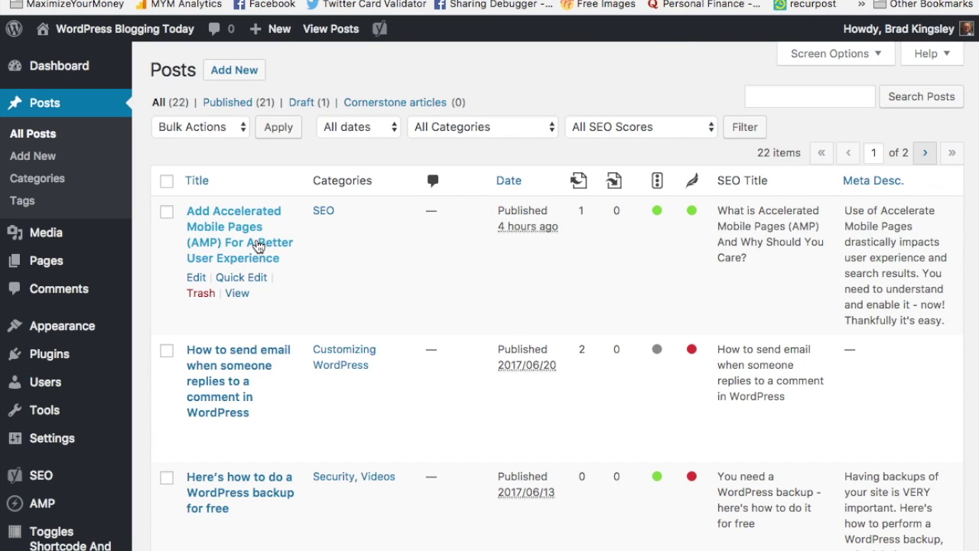
{"action": "left_click", "coordinate": [258, 245]}
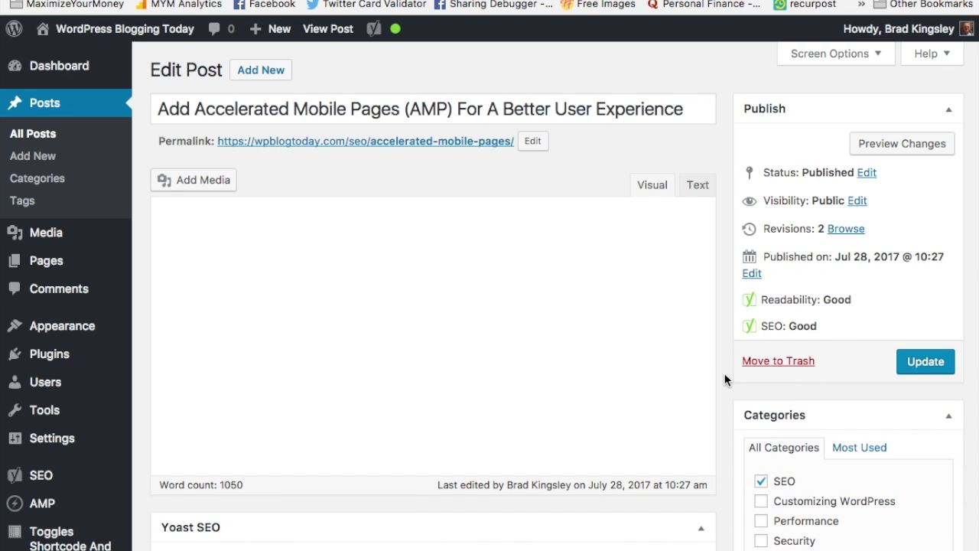
{"action": "scroll", "coordinate": [725, 379], "scroll_direction": "down", "scroll_amount": 5}
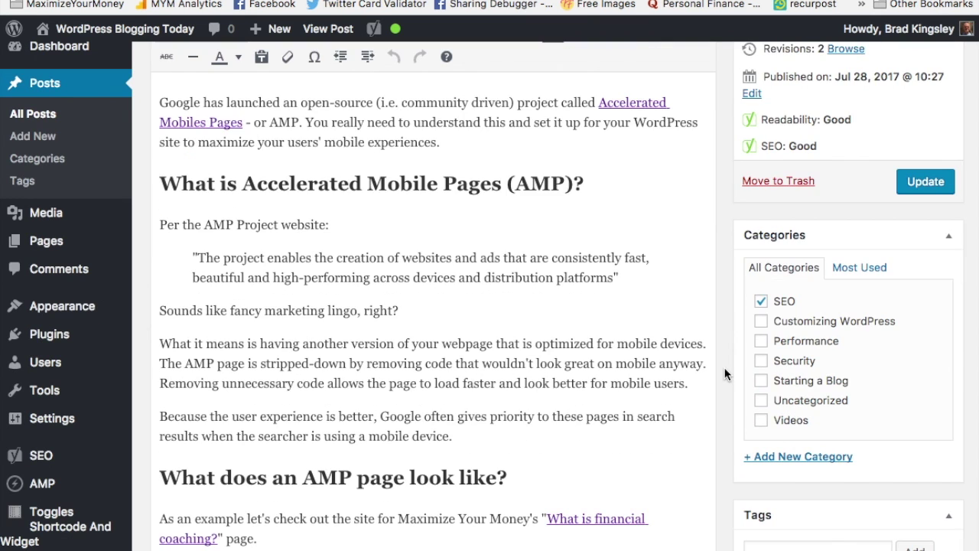
{"action": "scroll", "coordinate": [725, 374], "scroll_direction": "down", "scroll_amount": 15}
{"action": "scroll", "coordinate": [725, 371], "scroll_direction": "down", "scroll_amount": 20}
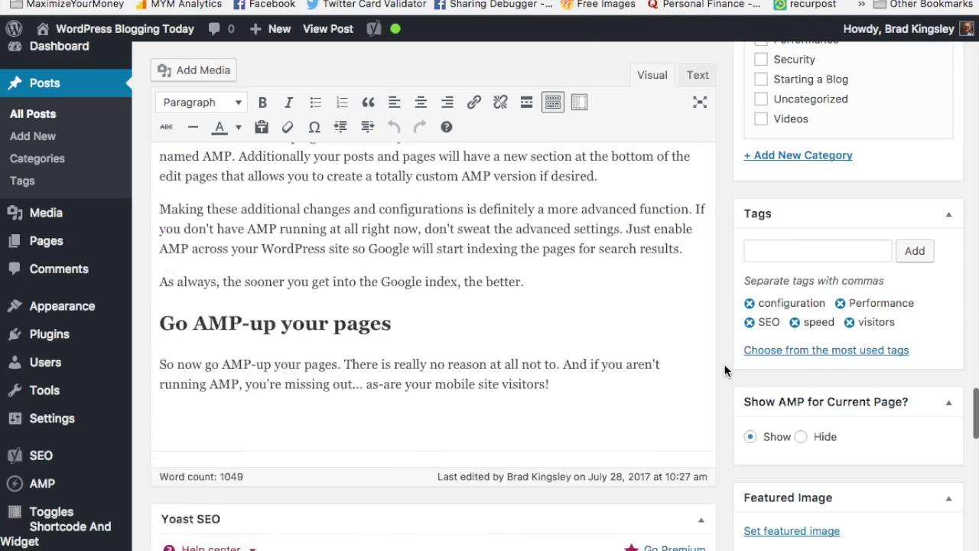
{"action": "scroll", "coordinate": [725, 371], "scroll_direction": "down", "scroll_amount": 20}
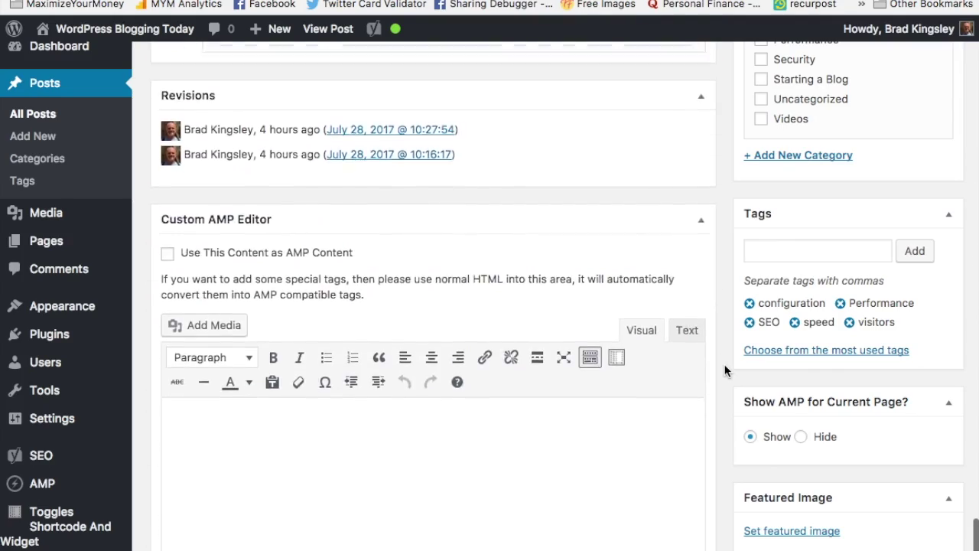
{"action": "scroll", "coordinate": [725, 371], "scroll_direction": "down", "scroll_amount": 5}
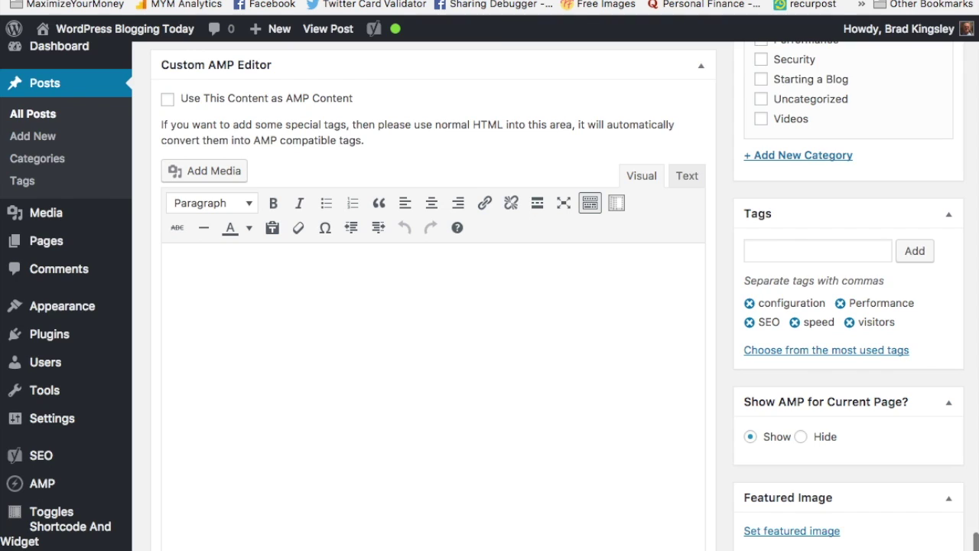
{"action": "left_click", "coordinate": [621, 1]}
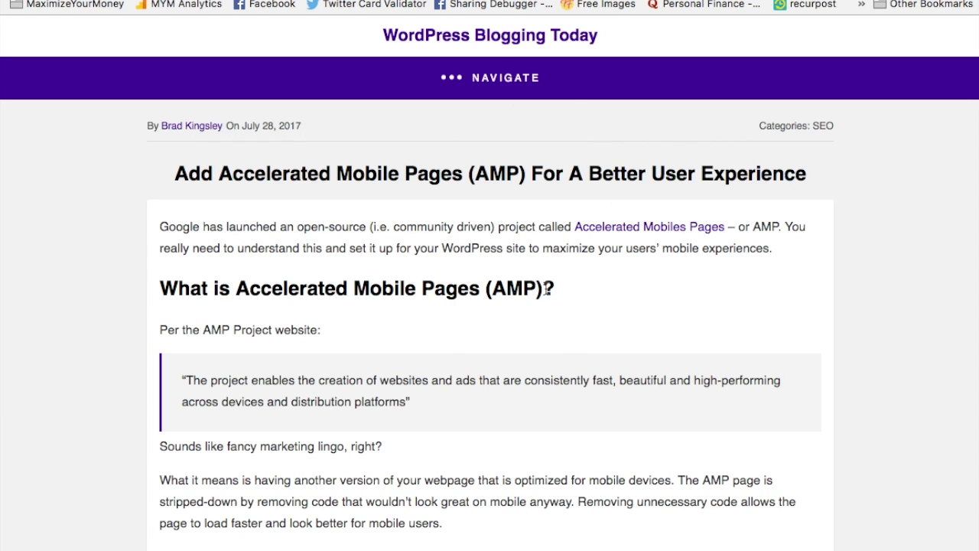
{"action": "key", "text": "ctrl+shift+Tab"}
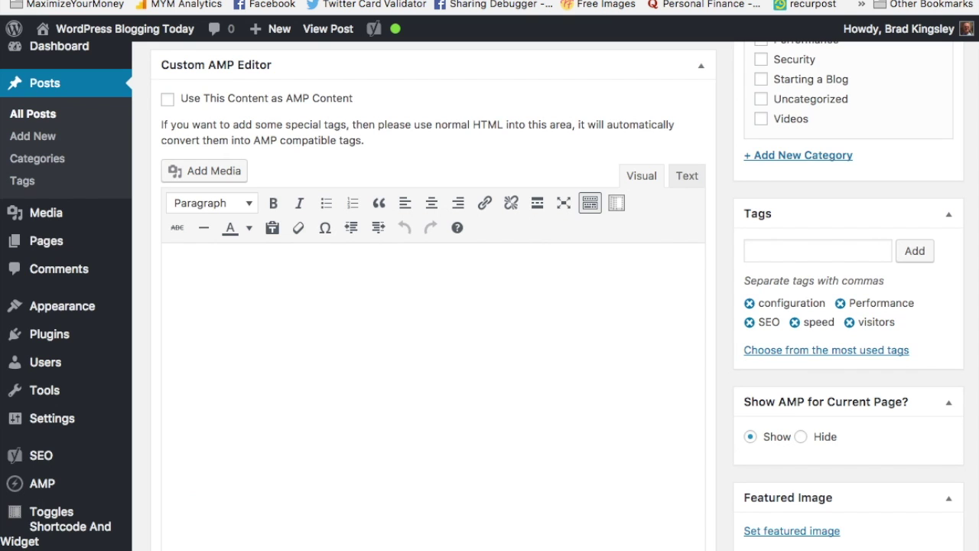
Try the "Use This Content as AMP Content" option in the post's Custom AMP Editor and switch it back off.
{"action": "left_click", "coordinate": [168, 100]}
{"action": "left_click", "coordinate": [168, 99]}
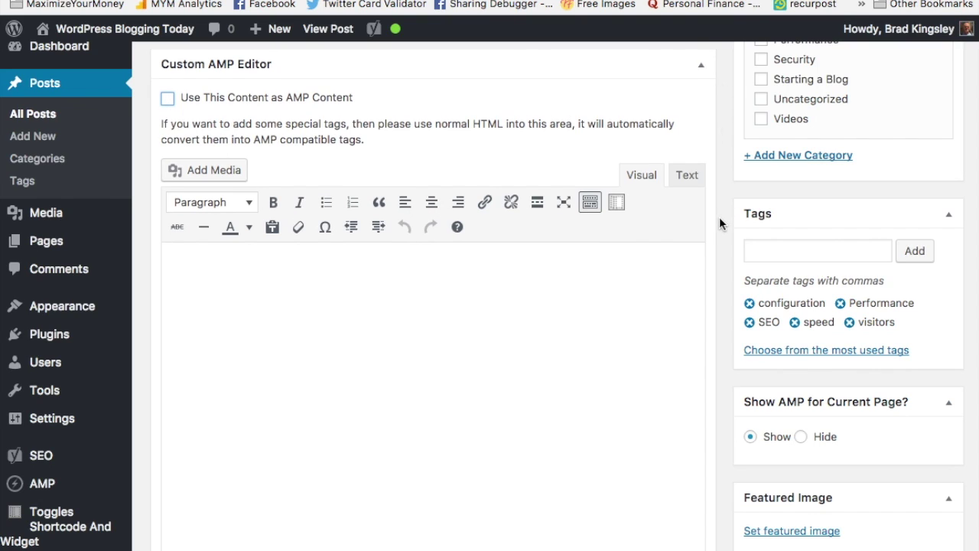
{"action": "scroll", "coordinate": [719, 217], "scroll_direction": "down", "scroll_amount": 1}
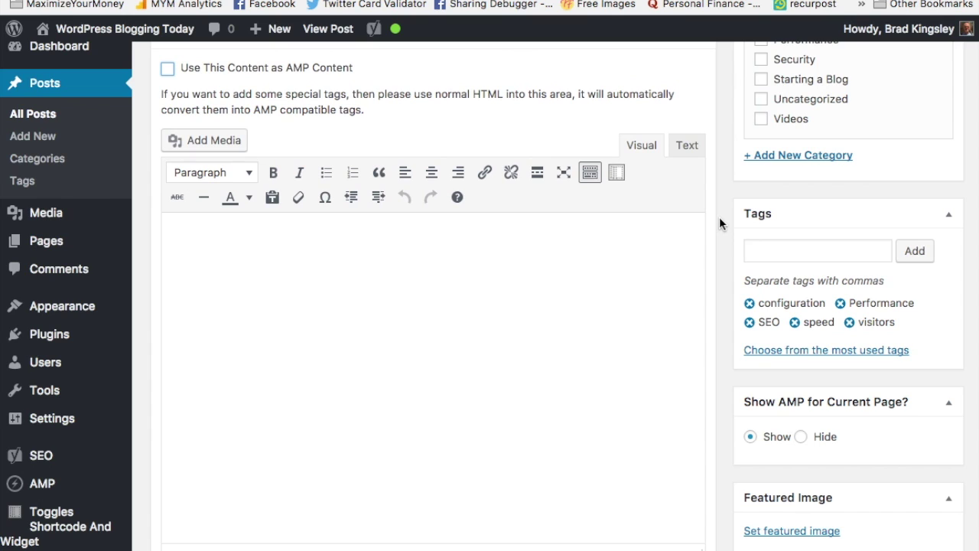
{"action": "scroll", "coordinate": [719, 216], "scroll_direction": "up", "scroll_amount": 3}
{"action": "scroll", "coordinate": [719, 217], "scroll_direction": "up", "scroll_amount": 1}
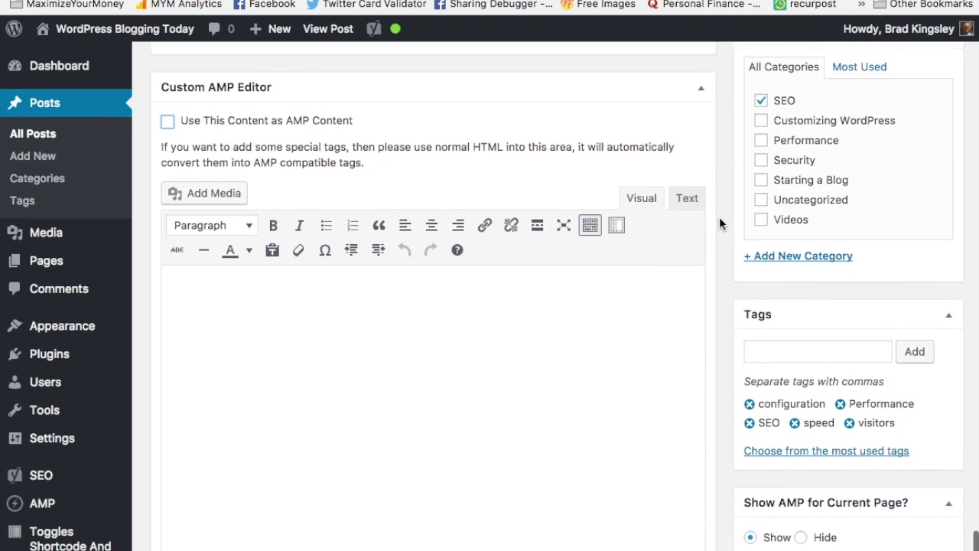
{"action": "scroll", "coordinate": [719, 216], "scroll_direction": "down", "scroll_amount": 1}
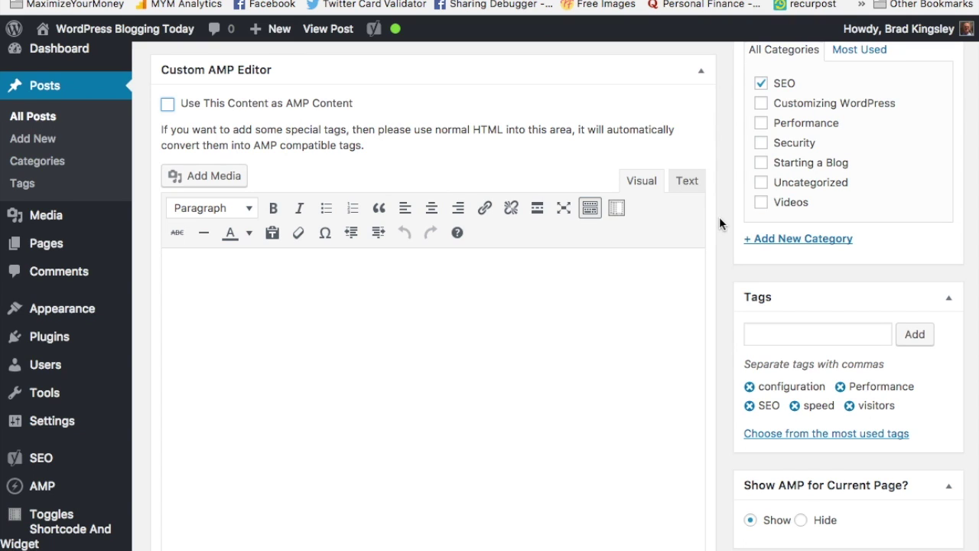
{"action": "scroll", "coordinate": [719, 217], "scroll_direction": "up", "scroll_amount": 5}
{"action": "left_click", "coordinate": [86, 74]}
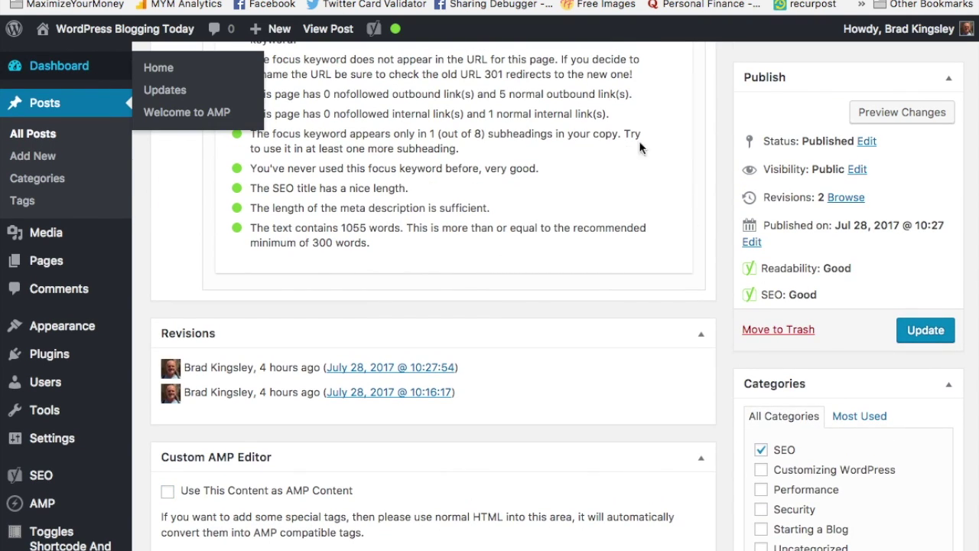